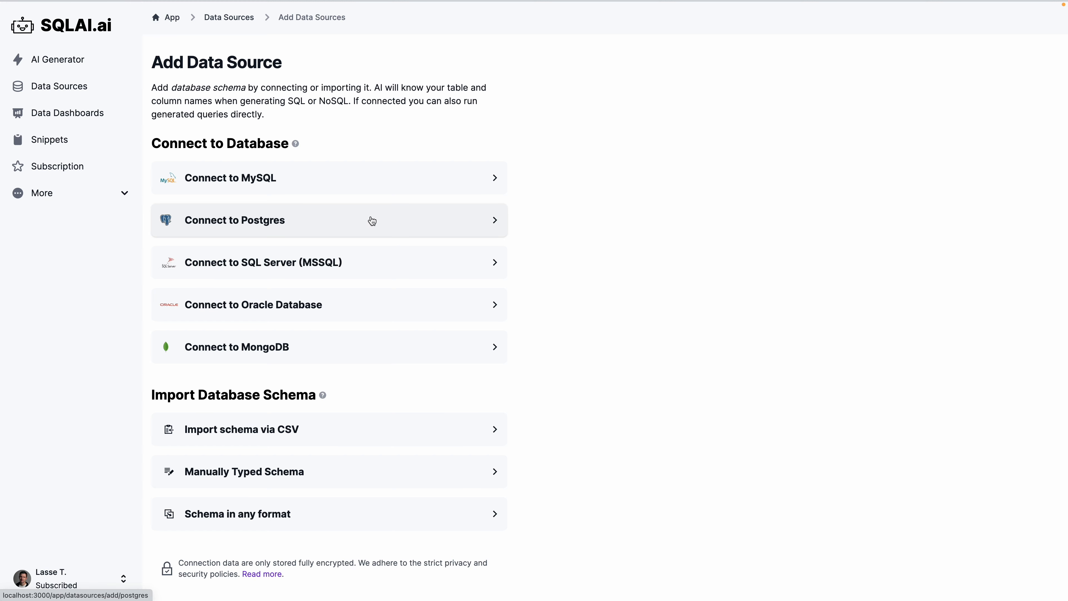
# Connect a Postgres data source by URL, named dvdrental, using postgresql://postgres@localhost:5432/dvdrental?sslmode=disable.
pyautogui.click(382, 224)
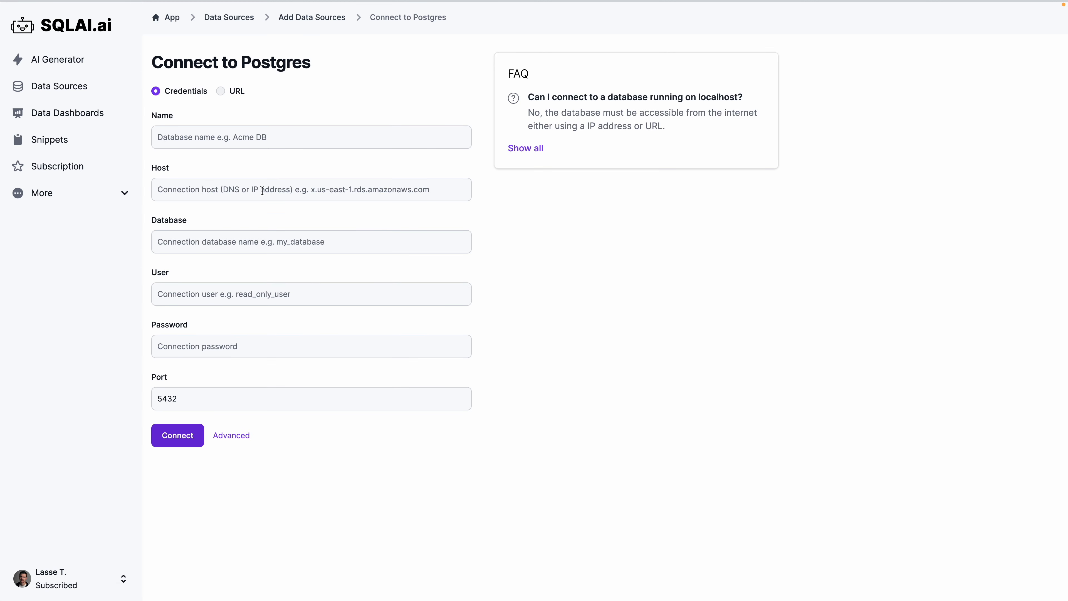
pyautogui.click(233, 92)
pyautogui.click(214, 138)
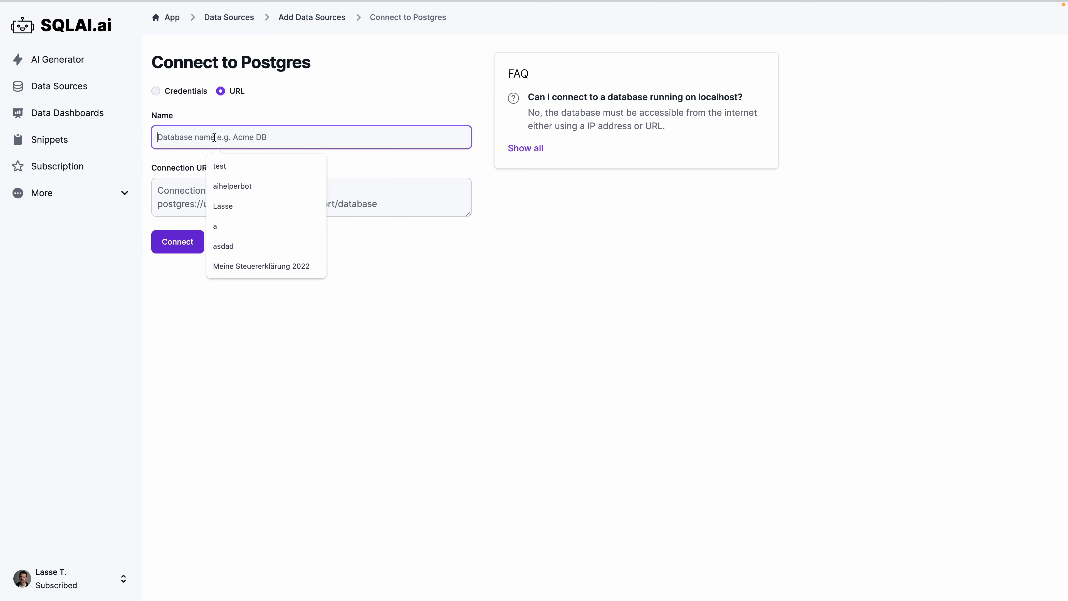
pyautogui.write('D')
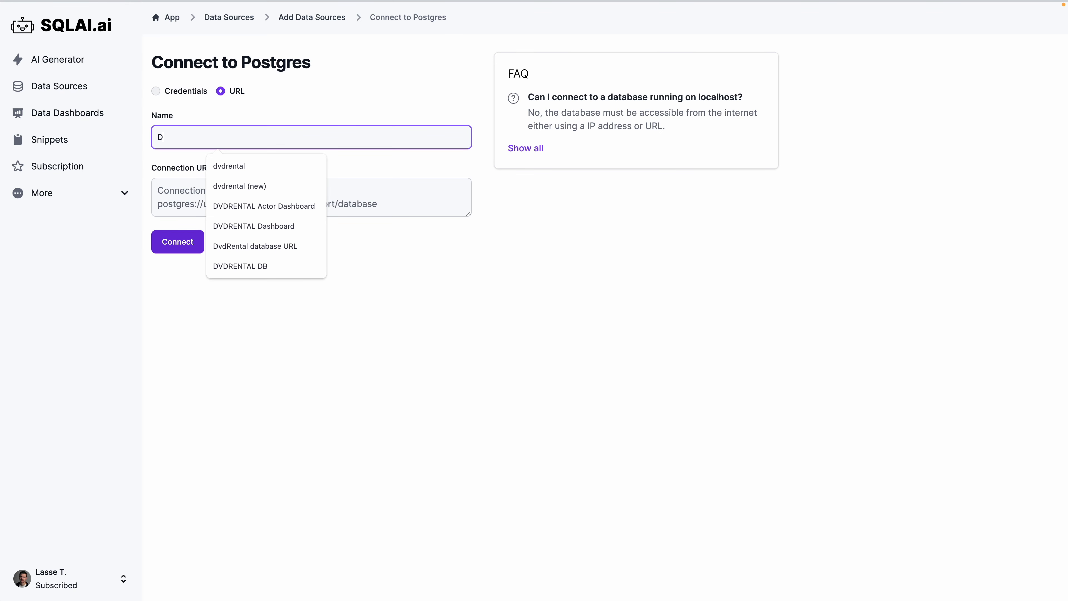
pyautogui.press('Down')
pyautogui.press('Tab')
pyautogui.write('postgresql://postgres@localhost:5432/dvdrental?sslmode=disable')
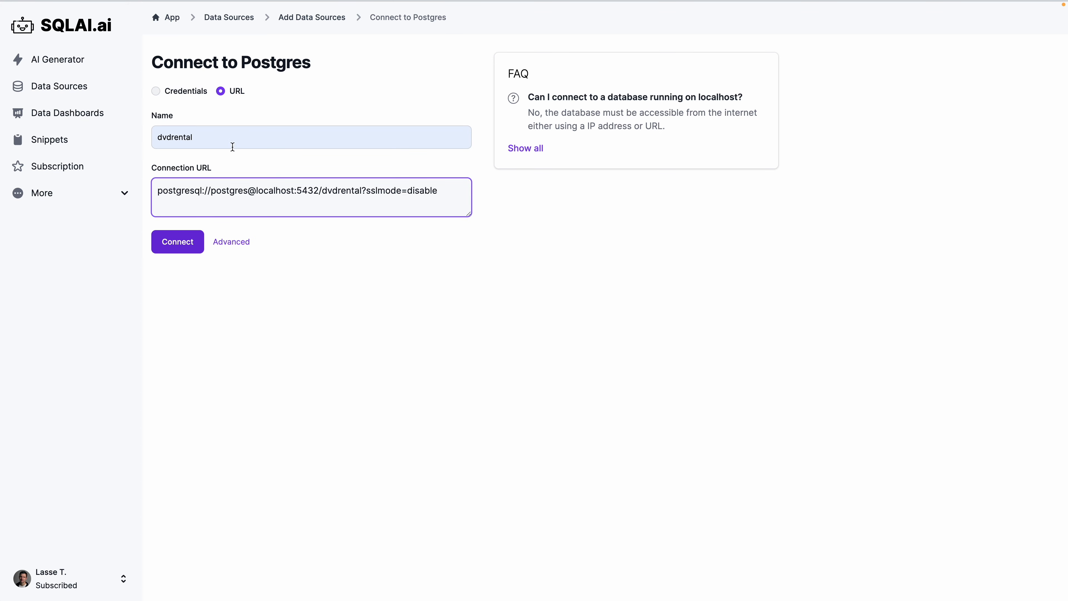
pyautogui.click(185, 239)
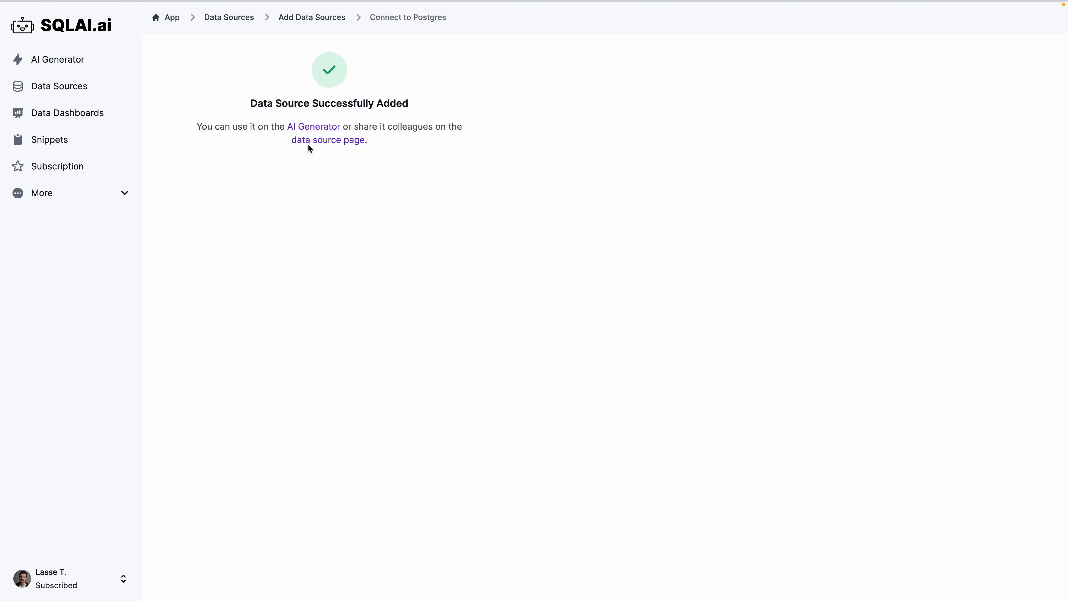
# Open the AI Generator for the added data source and generate a query from "get actor with id 13 and his films".
pyautogui.click(319, 127)
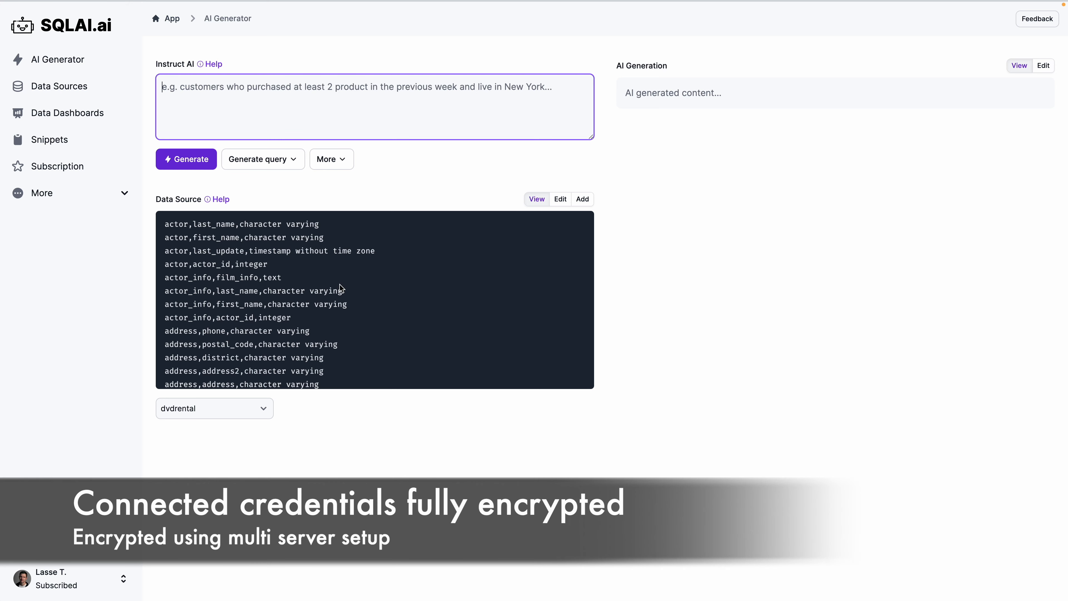
pyautogui.scroll(-20, 372, 245)
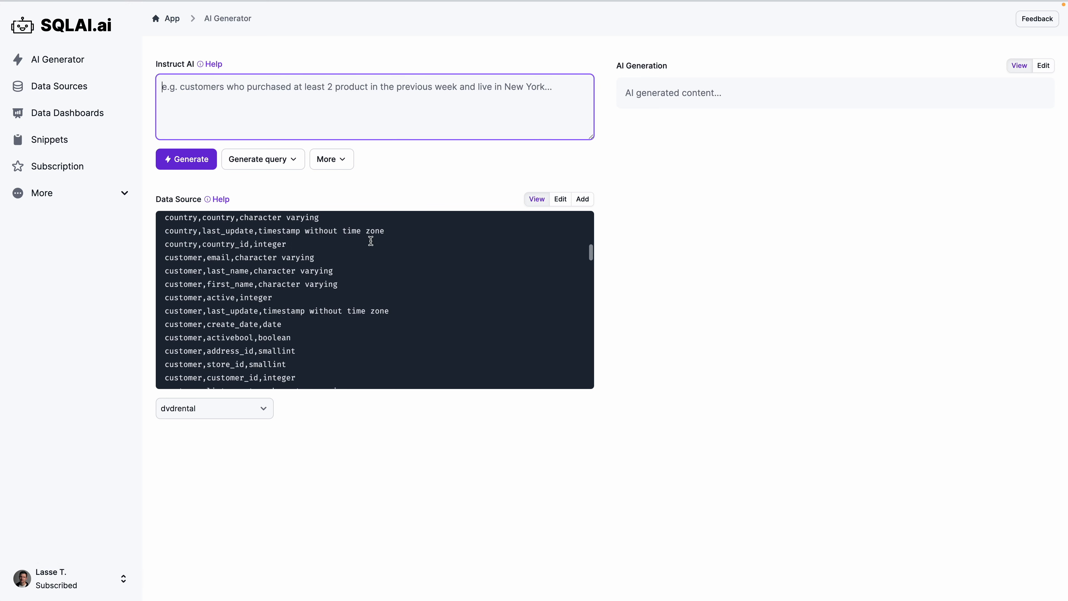
pyautogui.scroll(-5, 372, 245)
pyautogui.scroll(20, 370, 238)
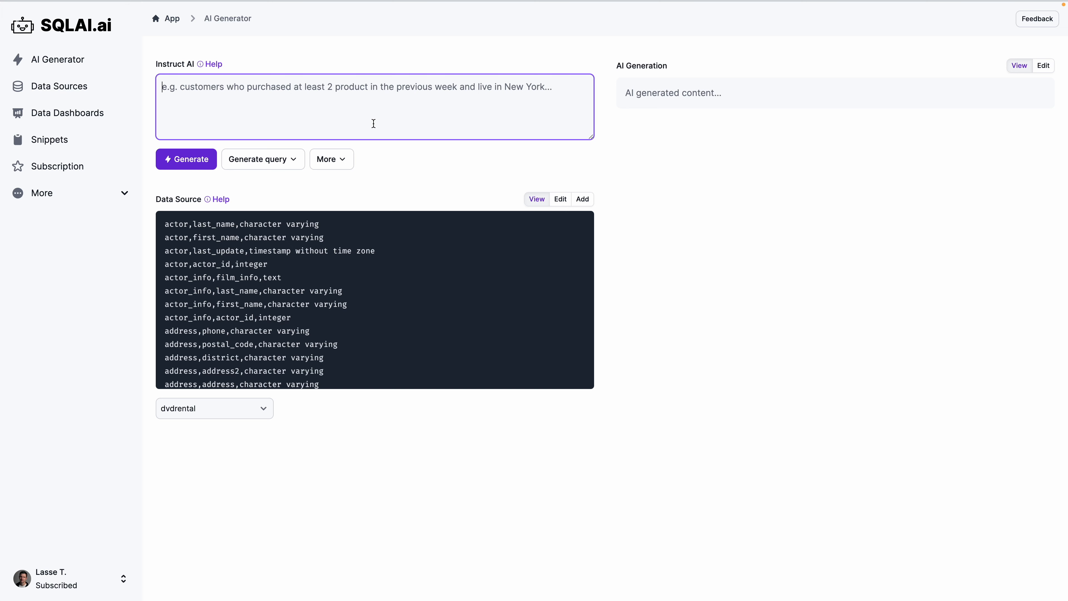
pyautogui.write('g')
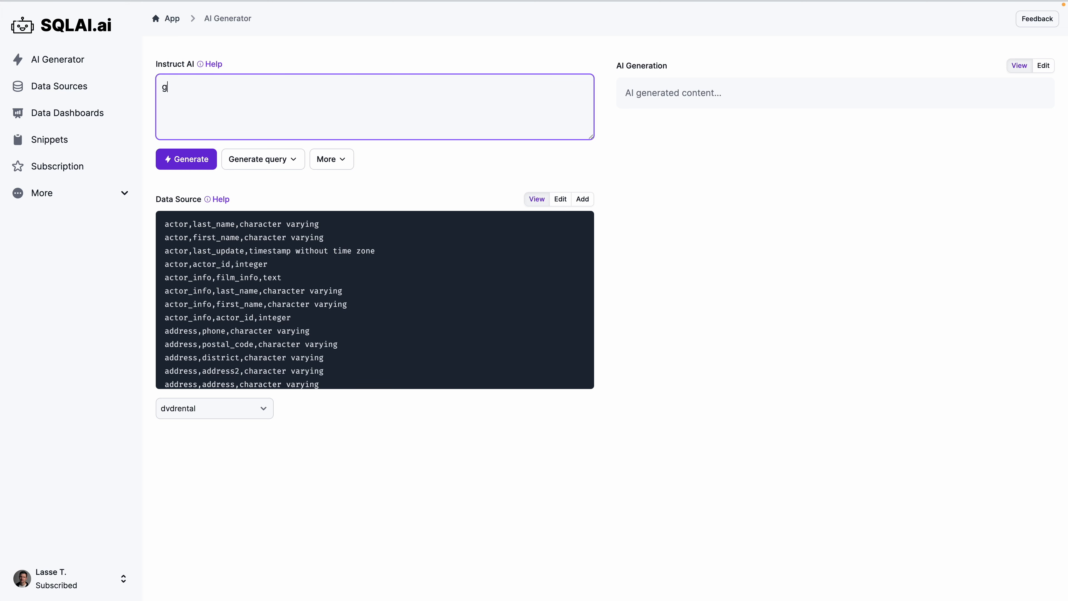
pyautogui.write('et actor with id 13 and his films')
pyautogui.press('Tab')
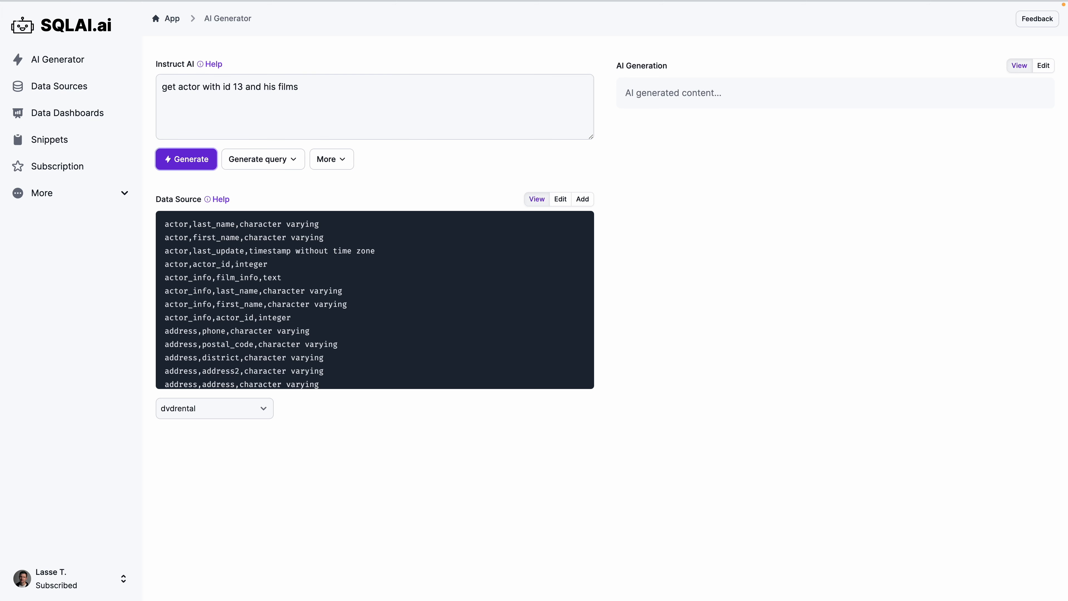
pyautogui.press('Return')
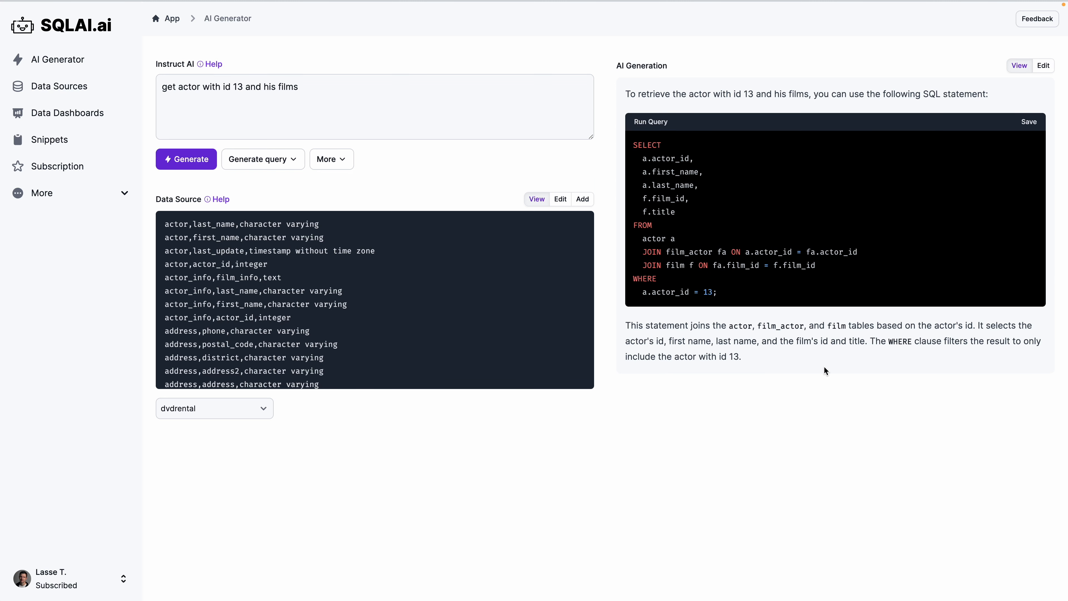
# Run the generated actor query, examine the result rows, row count and duration, and close the results.
pyautogui.click(647, 123)
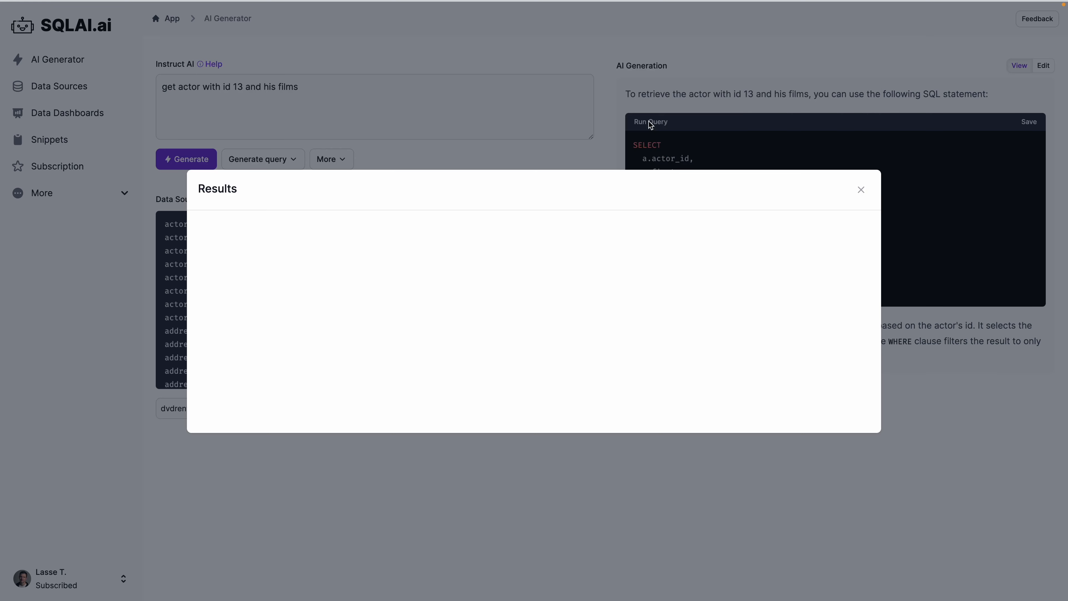
pyautogui.scroll(-15, 525, 197)
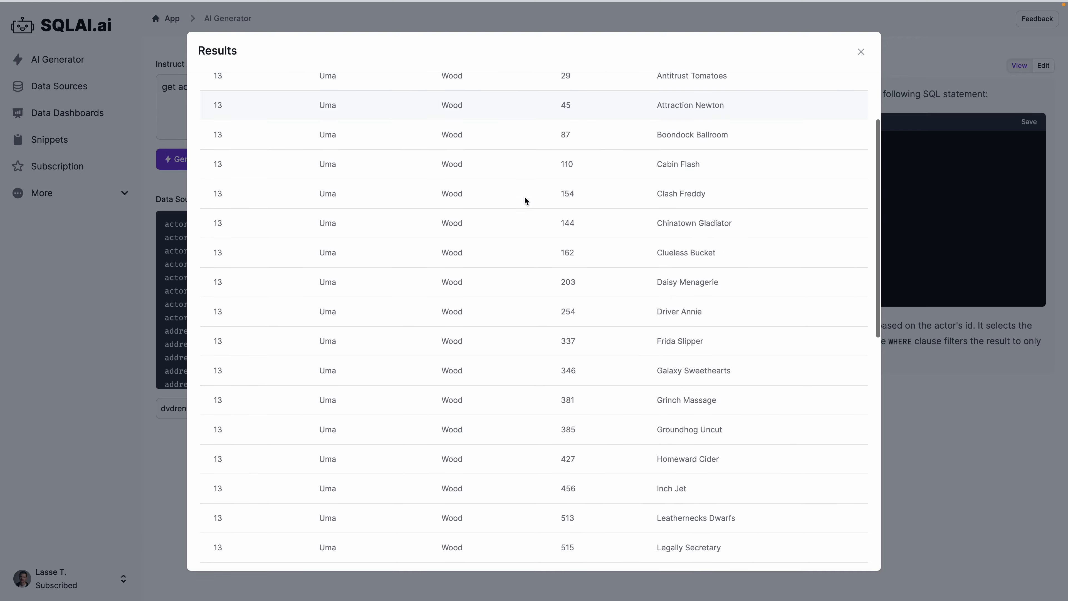
pyautogui.scroll(15, 525, 198)
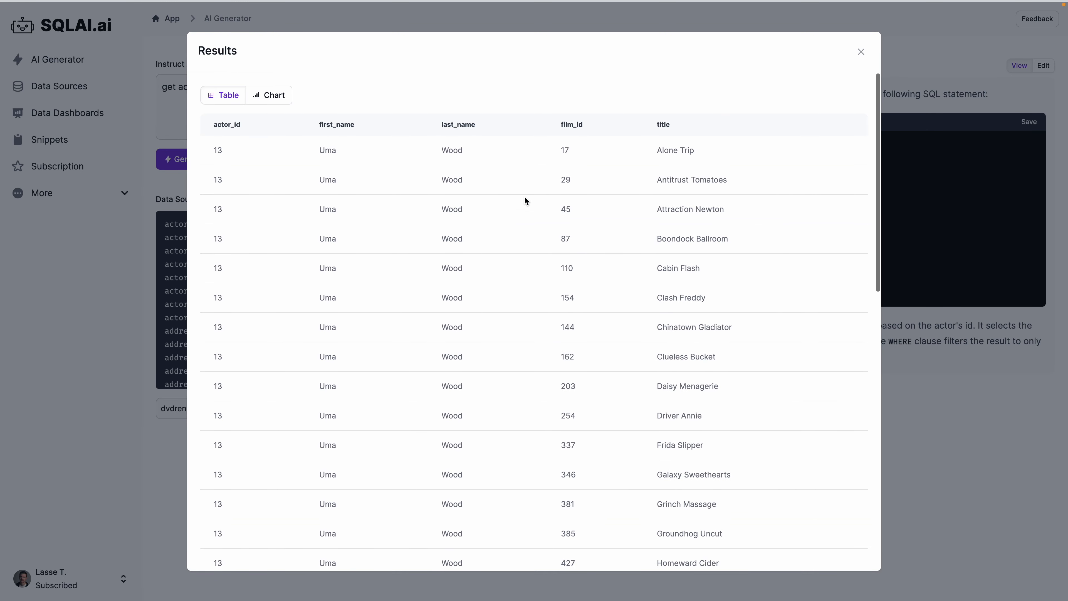
pyautogui.scroll(-15, 525, 197)
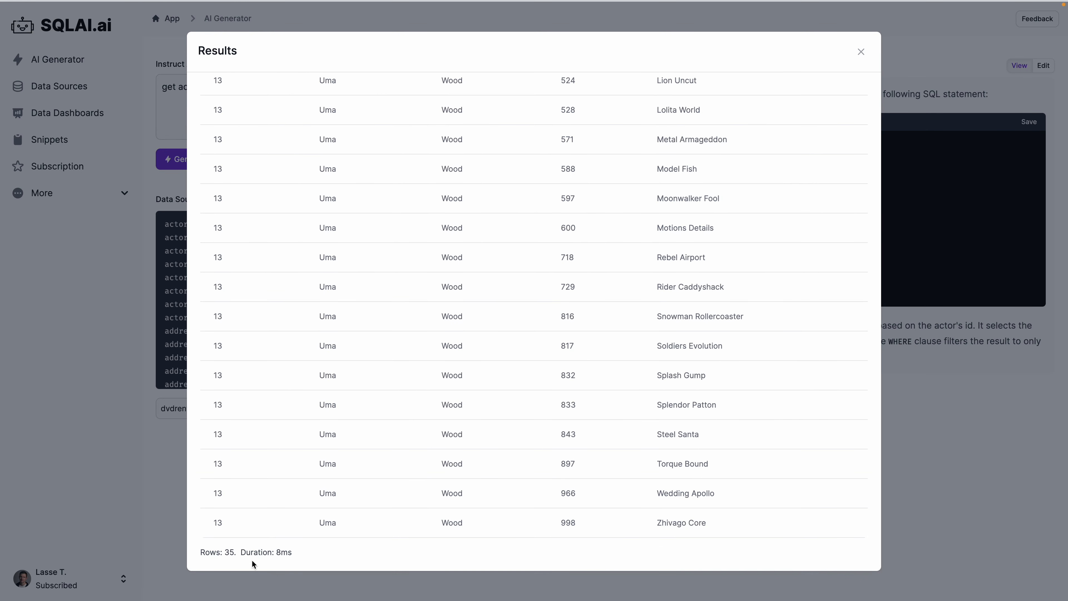
pyautogui.tripleClick(257, 547)
pyautogui.tripleClick(214, 553)
pyautogui.click(294, 555)
pyautogui.moveTo(293, 553); pyautogui.dragTo(240, 553)
pyautogui.click(305, 553)
pyautogui.scroll(15, 438, 309)
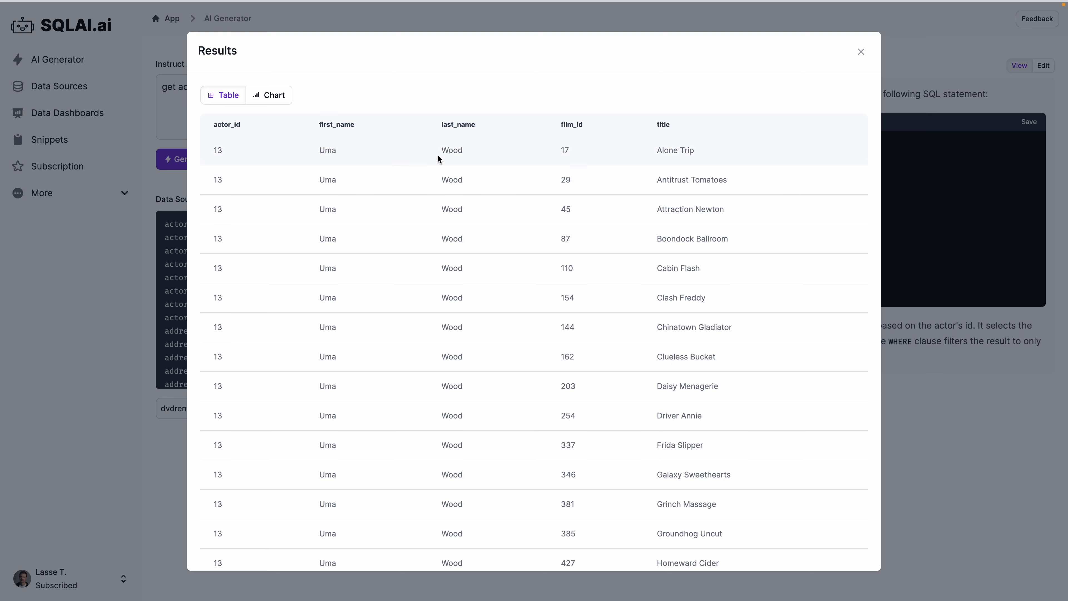
pyautogui.moveTo(438, 158); pyautogui.dragTo(625, 165)
pyautogui.click(626, 165)
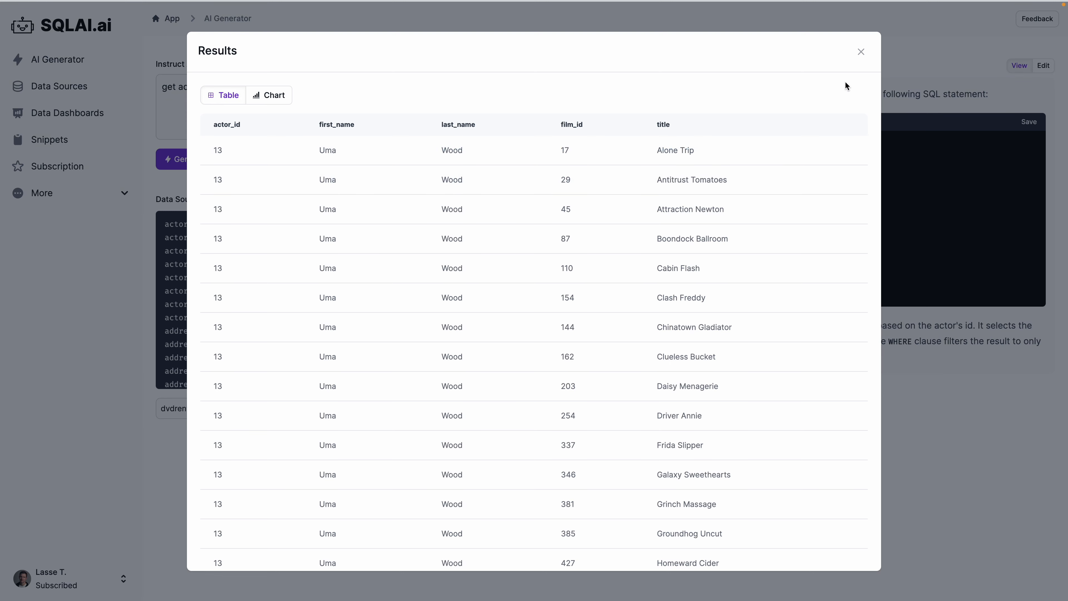
pyautogui.click(861, 52)
# Replace the AI instruction with "What is the total sales for each category of films?" and generate the query.
pyautogui.click(367, 122)
pyautogui.press('super+a')
pyautogui.press('BackSpace')
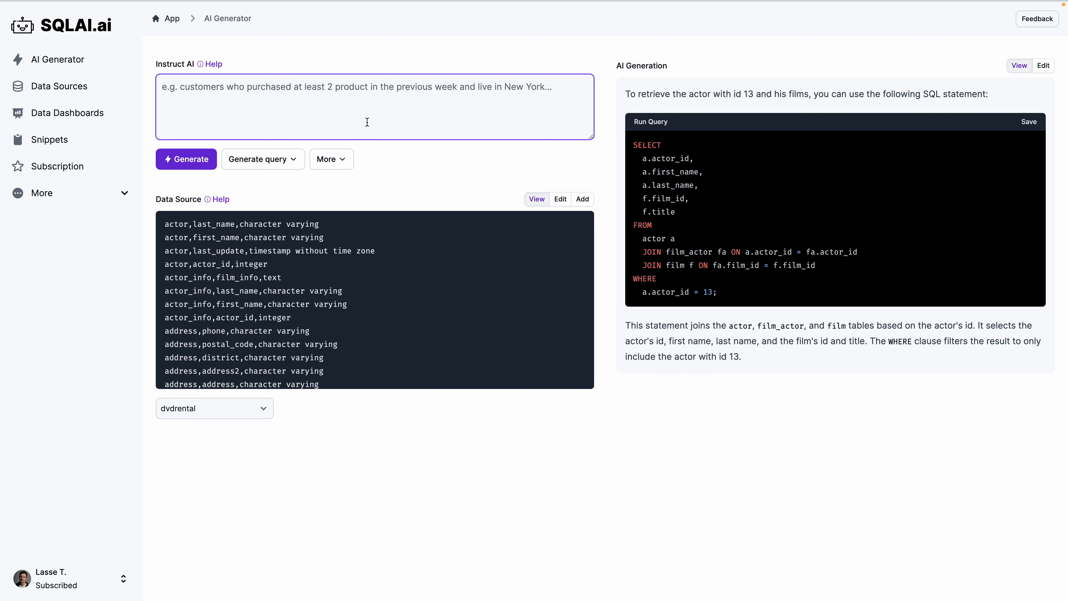
pyautogui.write('What is the total sale')
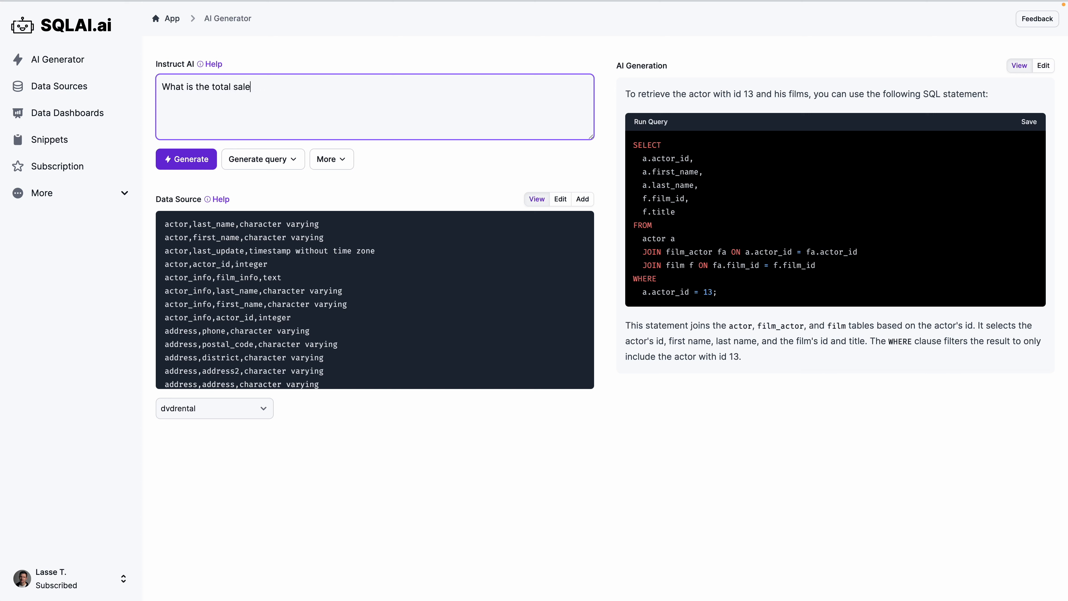
pyautogui.write('s for each category of films?')
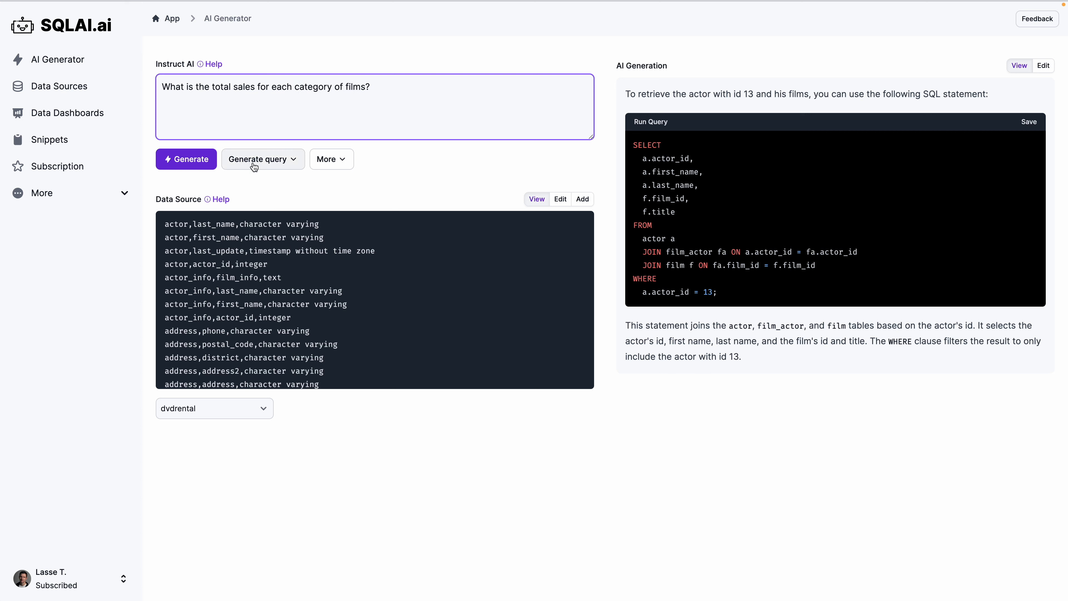
pyautogui.click(195, 165)
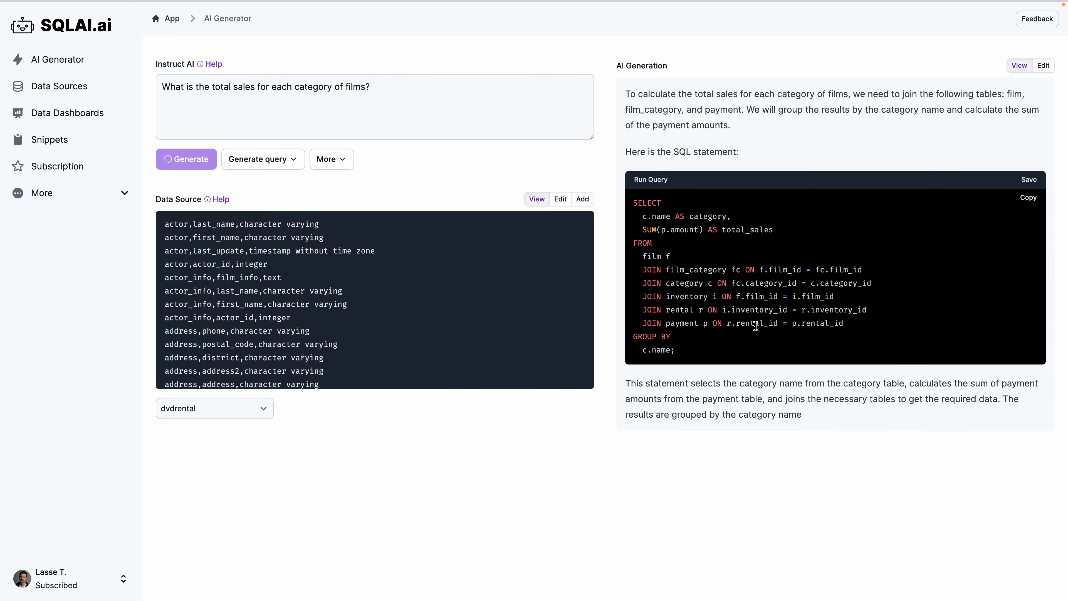
# Run the category sales query and display its results as a chart, inspecting the values of individual categories.
pyautogui.click(656, 184)
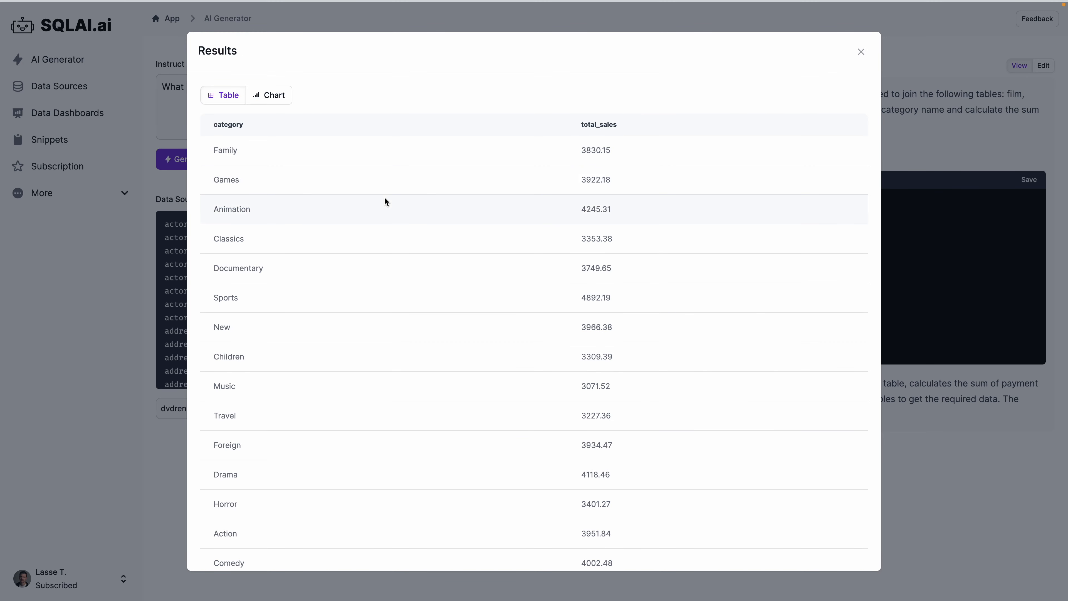
pyautogui.scroll(-3, 403, 149)
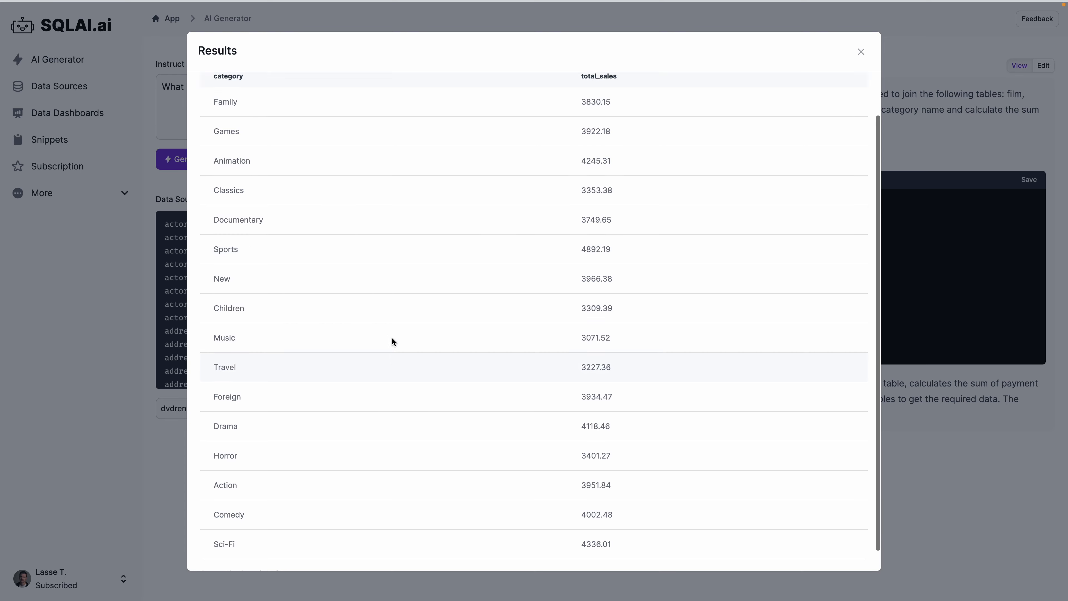
pyautogui.scroll(3, 392, 342)
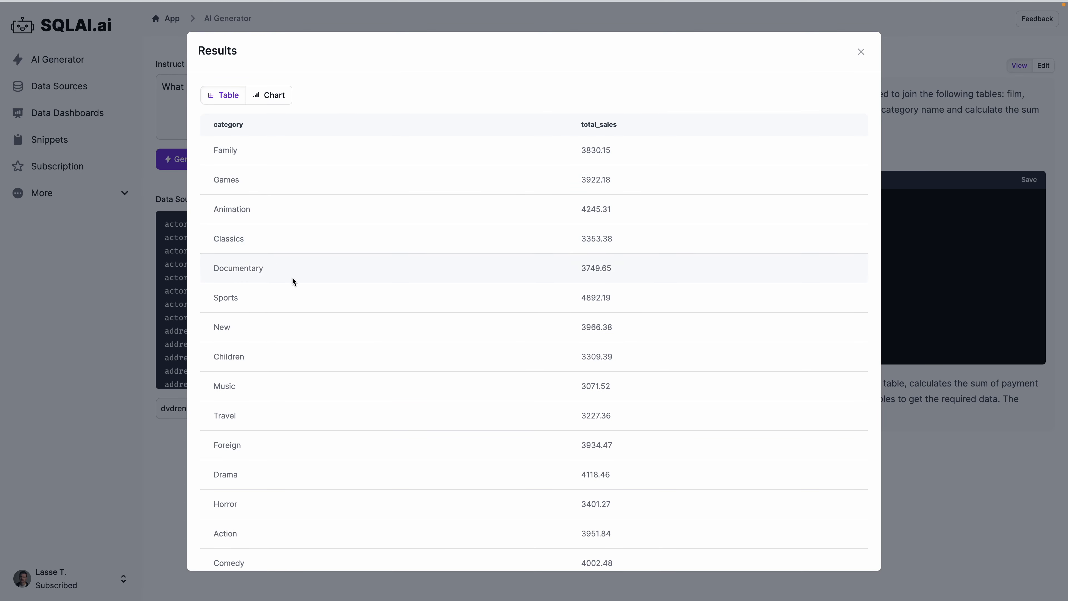
pyautogui.click(270, 96)
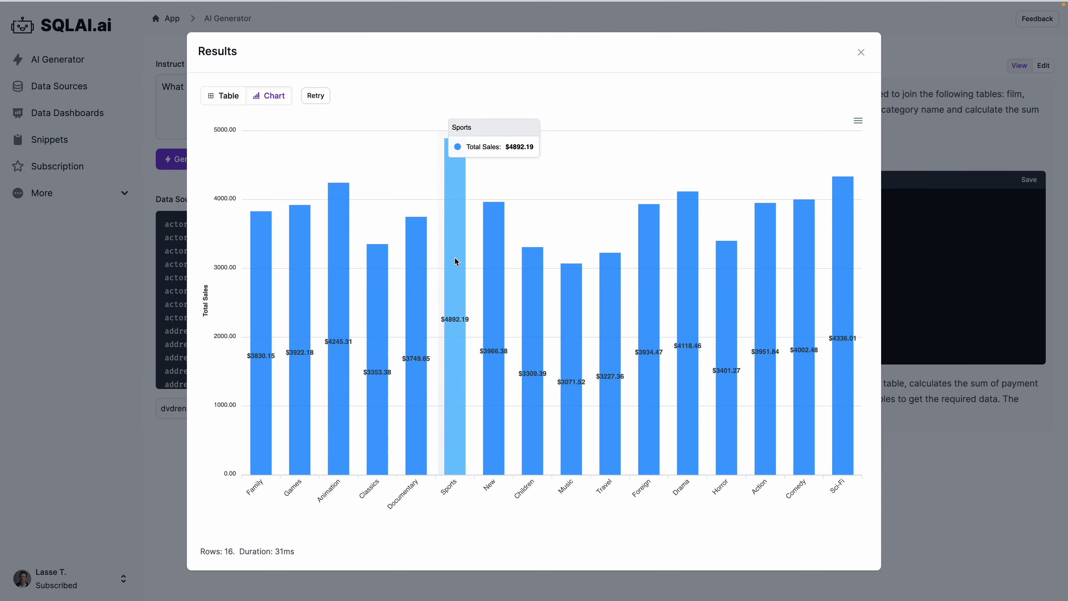
pyautogui.moveTo(325, 283)
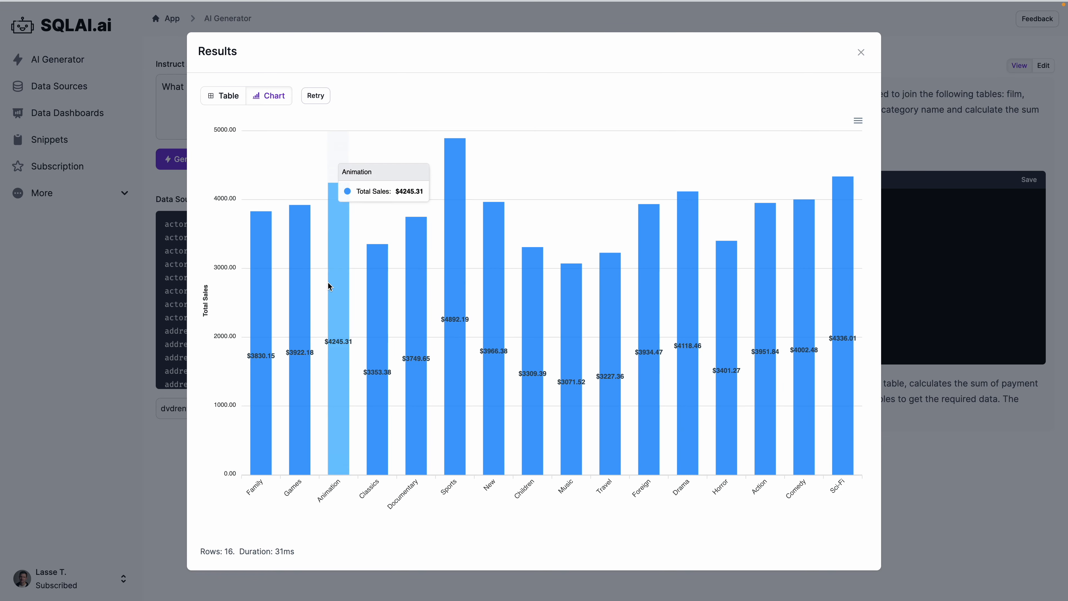
pyautogui.moveTo(543, 291)
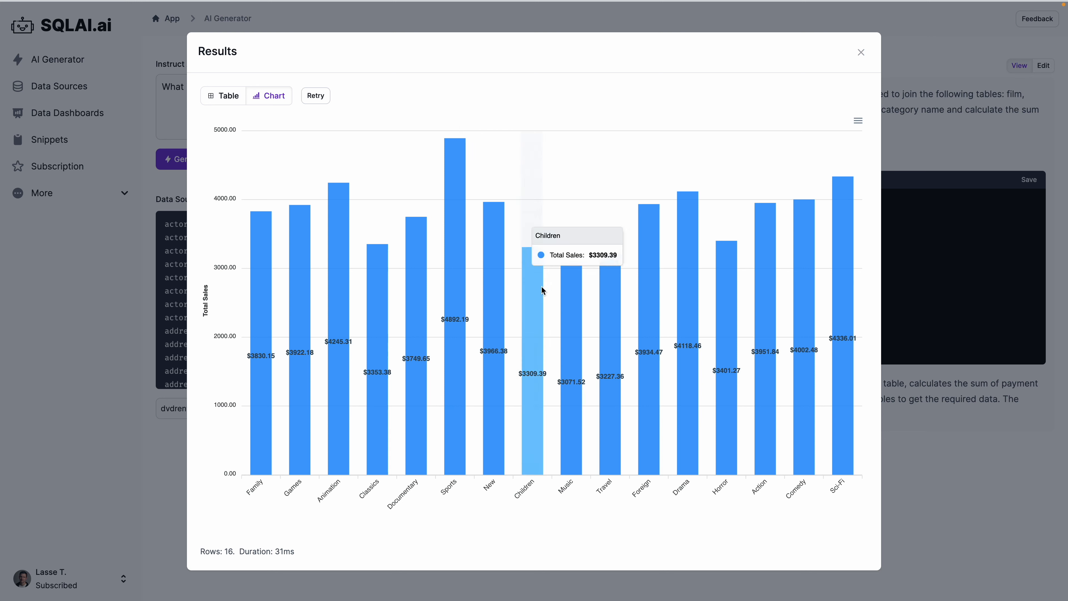
# Download the sales chart as a PNG named total-sales-category in Downloads and close the results.
pyautogui.click(858, 125)
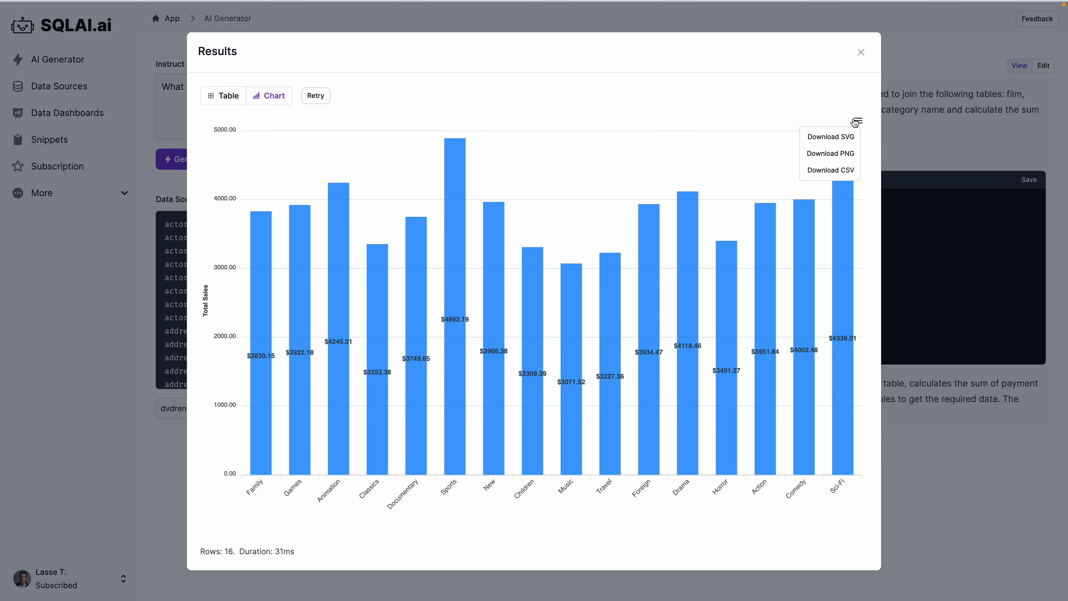
pyautogui.click(831, 154)
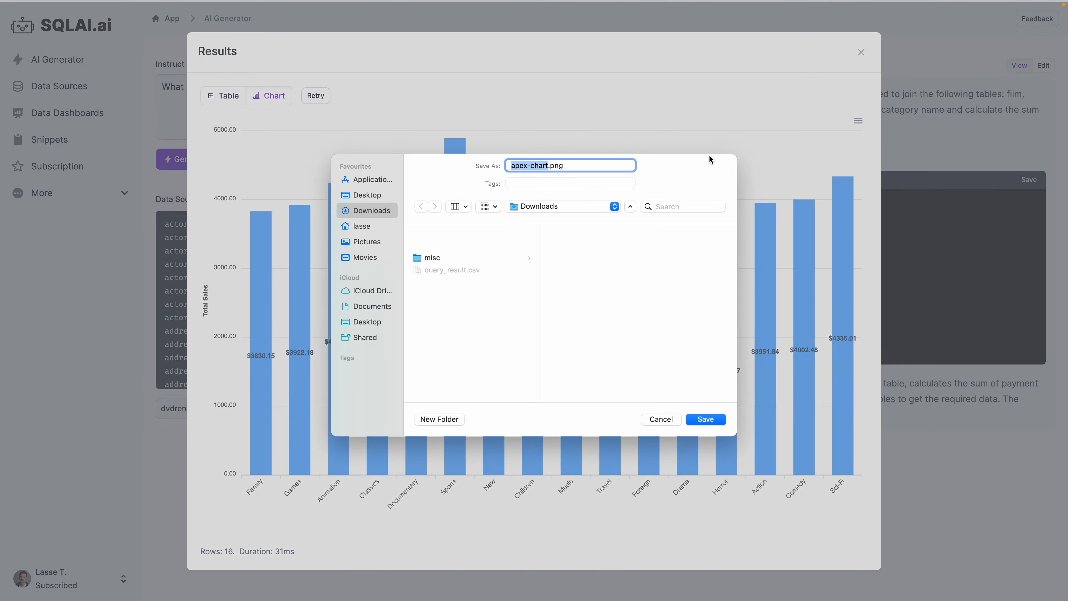
pyautogui.press('BackSpace')
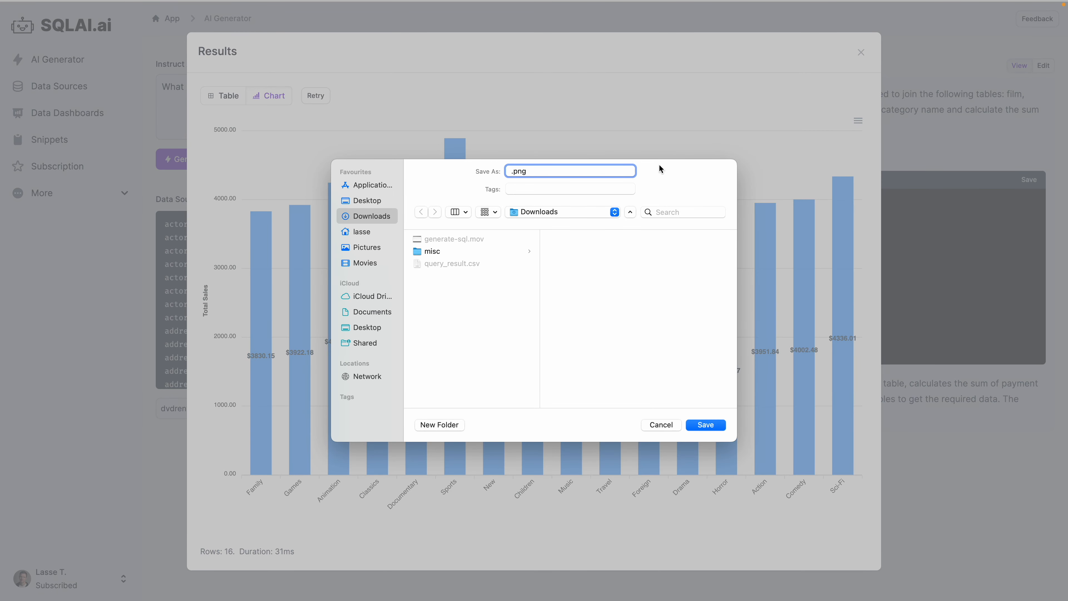
pyautogui.write('total-sales-category')
pyautogui.press('Return')
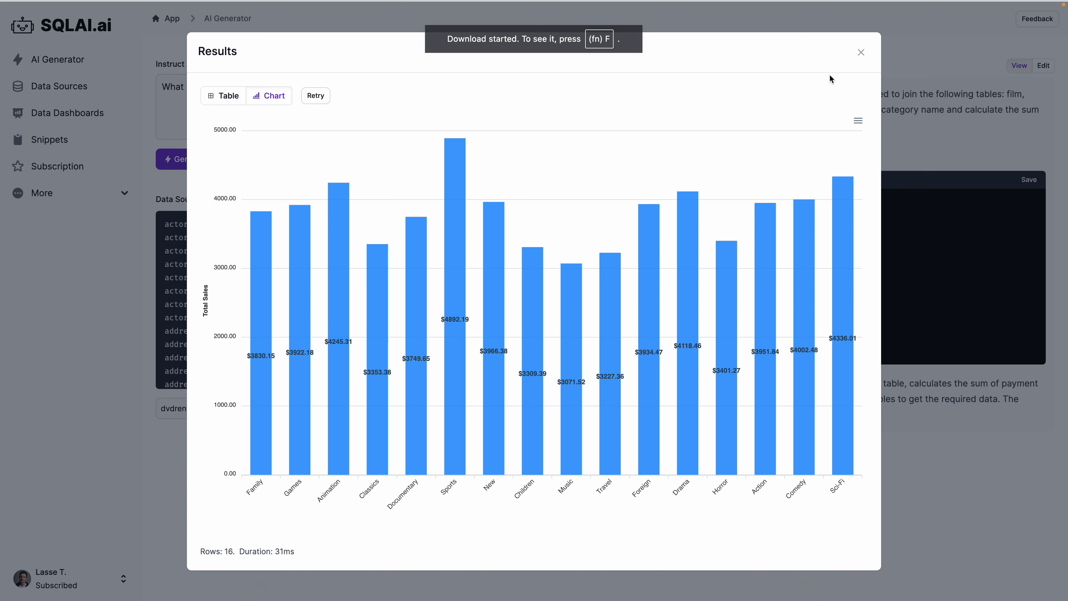
pyautogui.click(861, 59)
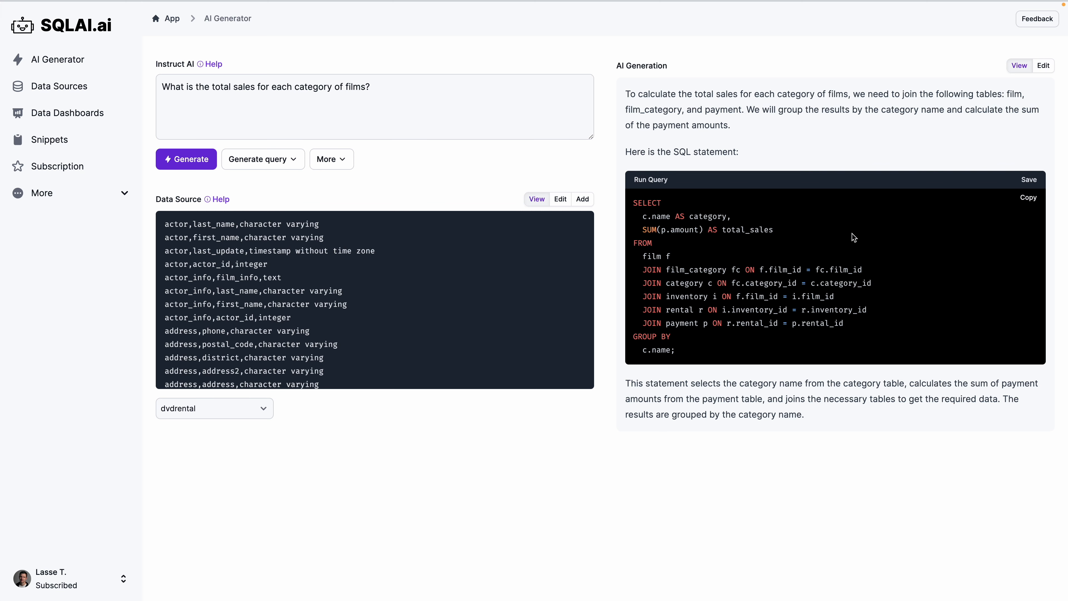
# Save the category sales query as a private snippet in the test1 data dashboard, without a title.
pyautogui.click(1027, 180)
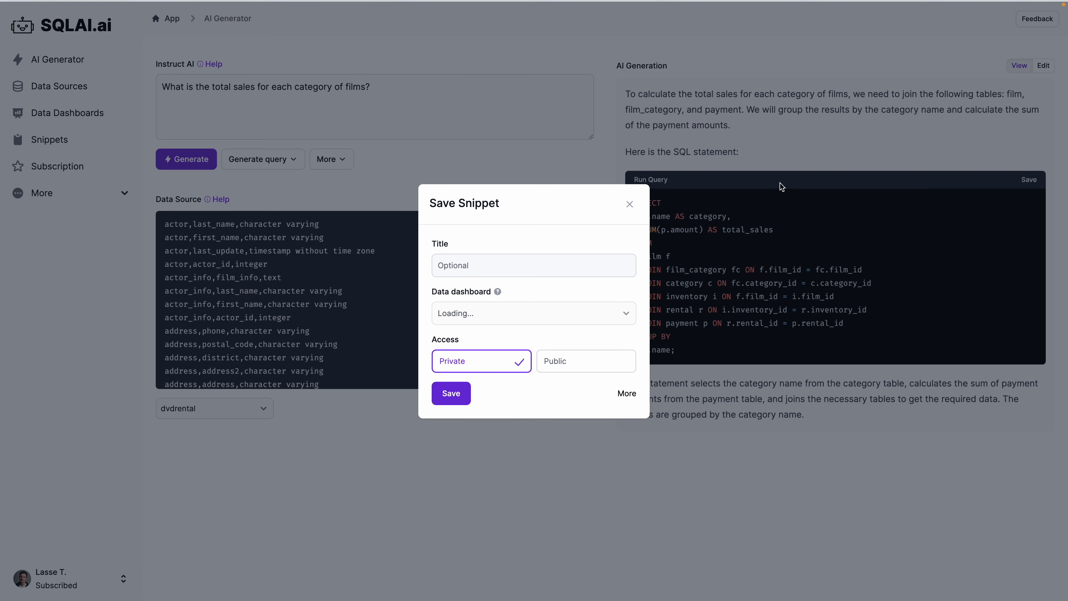
pyautogui.click(555, 320)
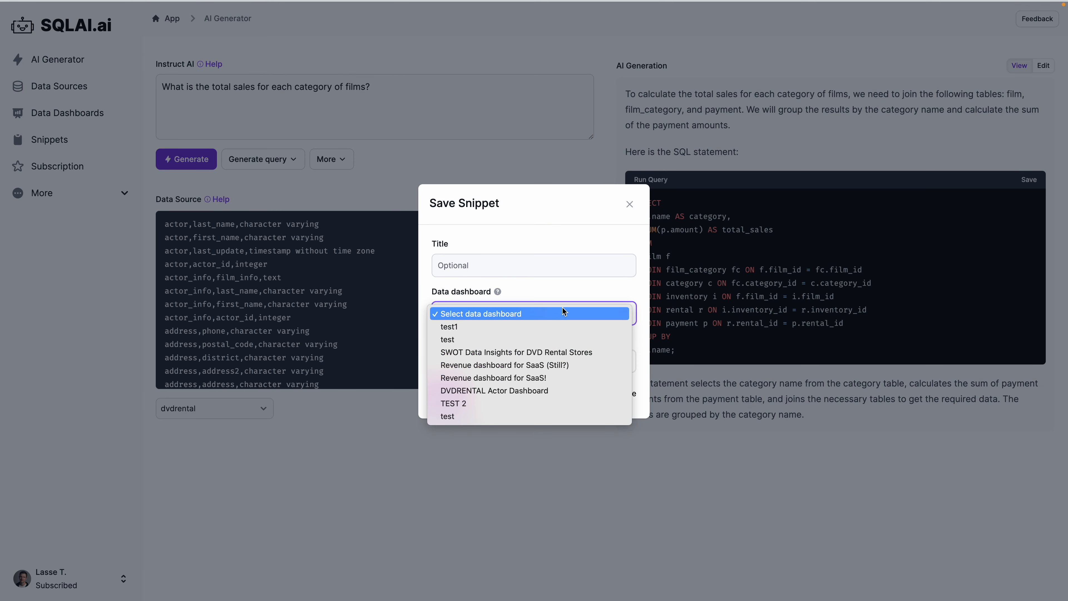
pyautogui.click(564, 328)
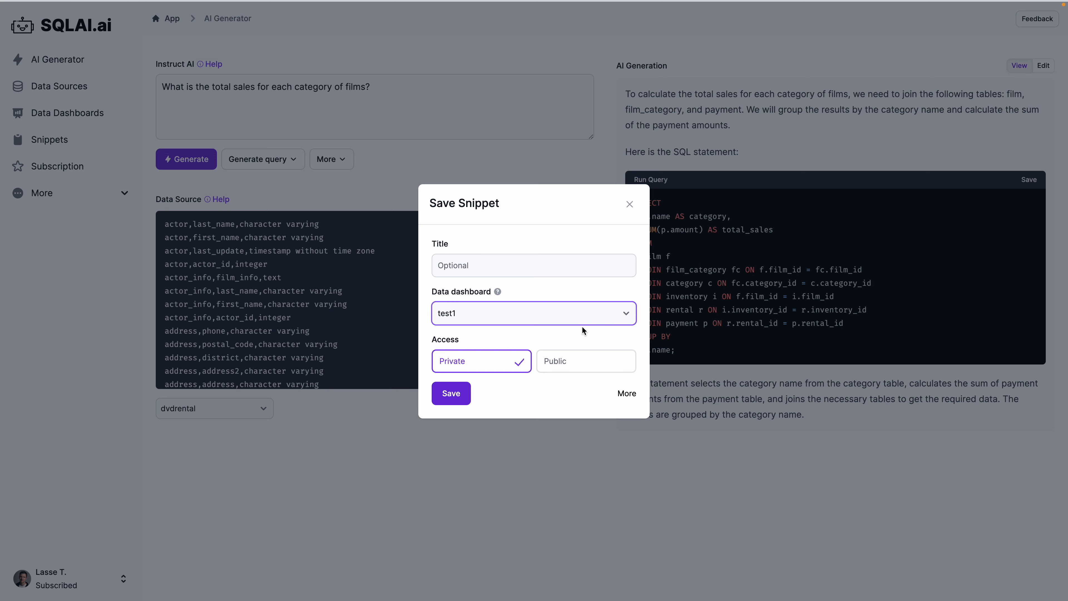
pyautogui.click(452, 394)
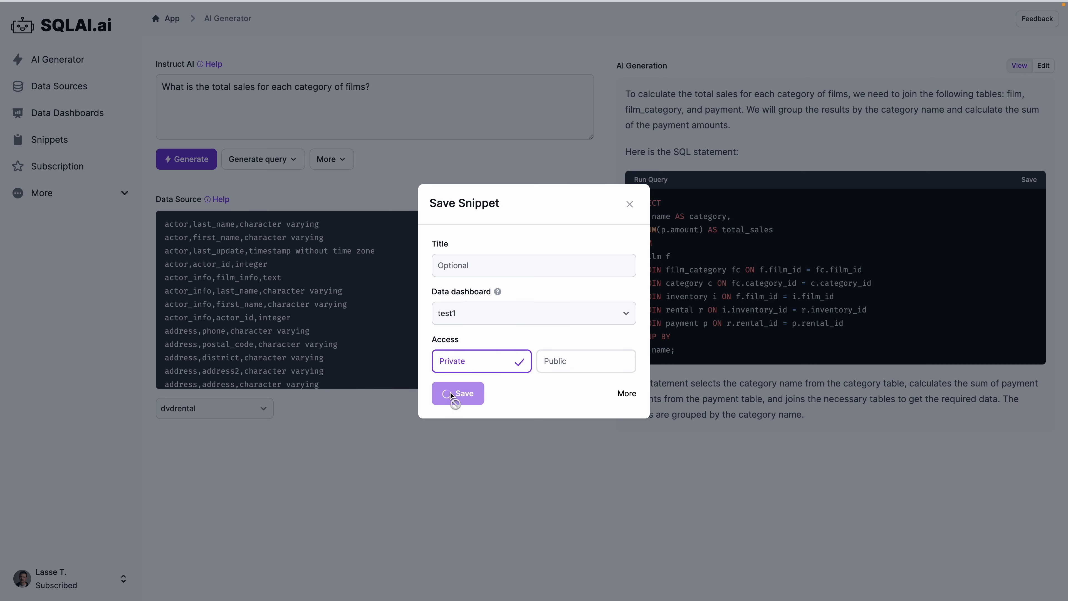
pyautogui.click(630, 247)
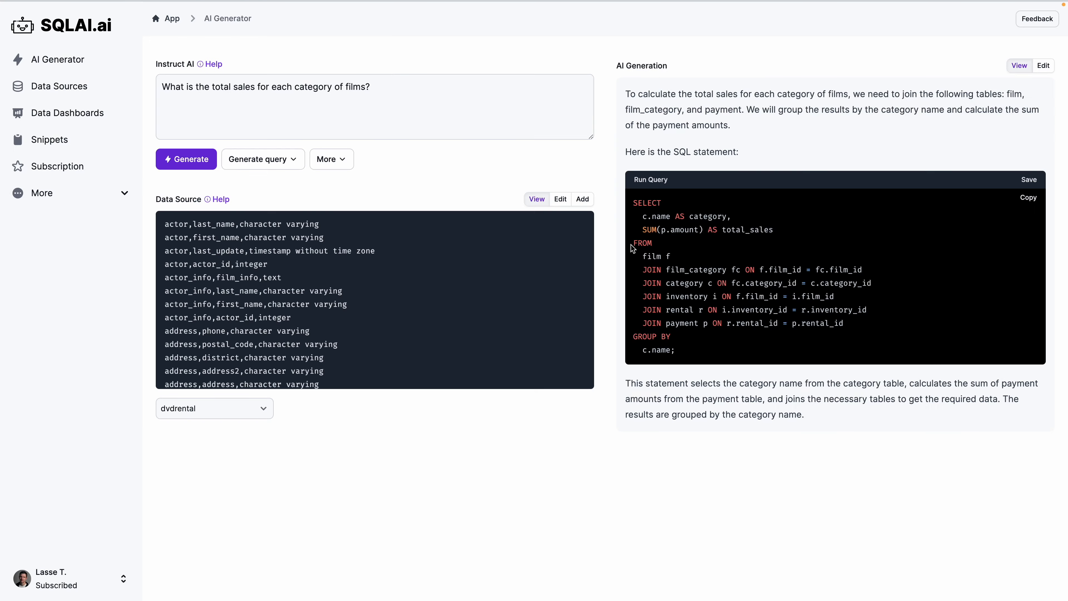
# Open the test1 data dashboard, examine the category sales results table, and check which snippets can be chosen there.
pyautogui.click(72, 117)
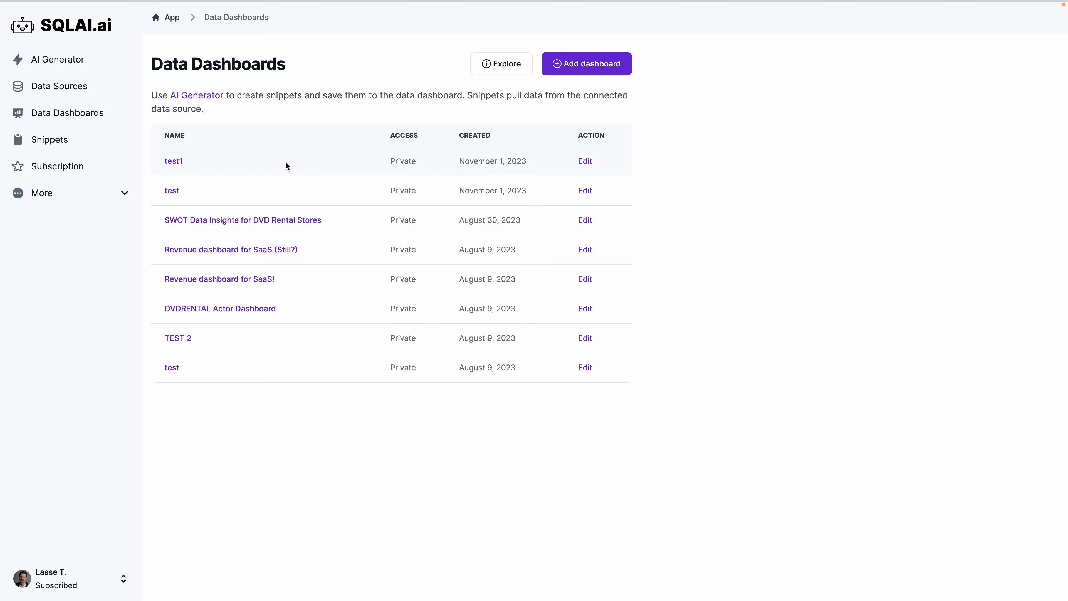
pyautogui.click(384, 166)
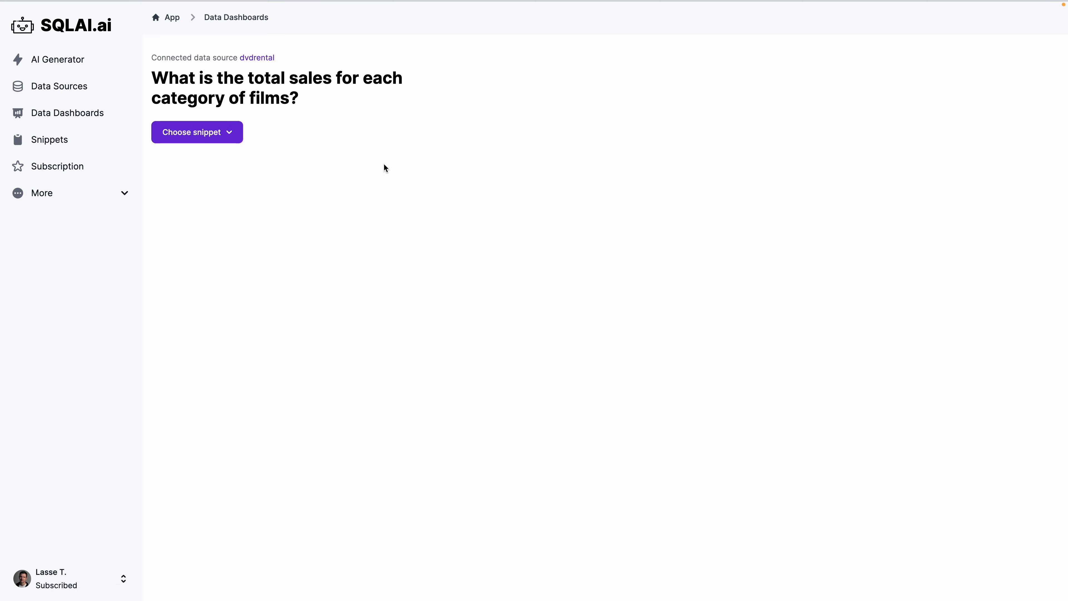
pyautogui.scroll(-3, 351, 140)
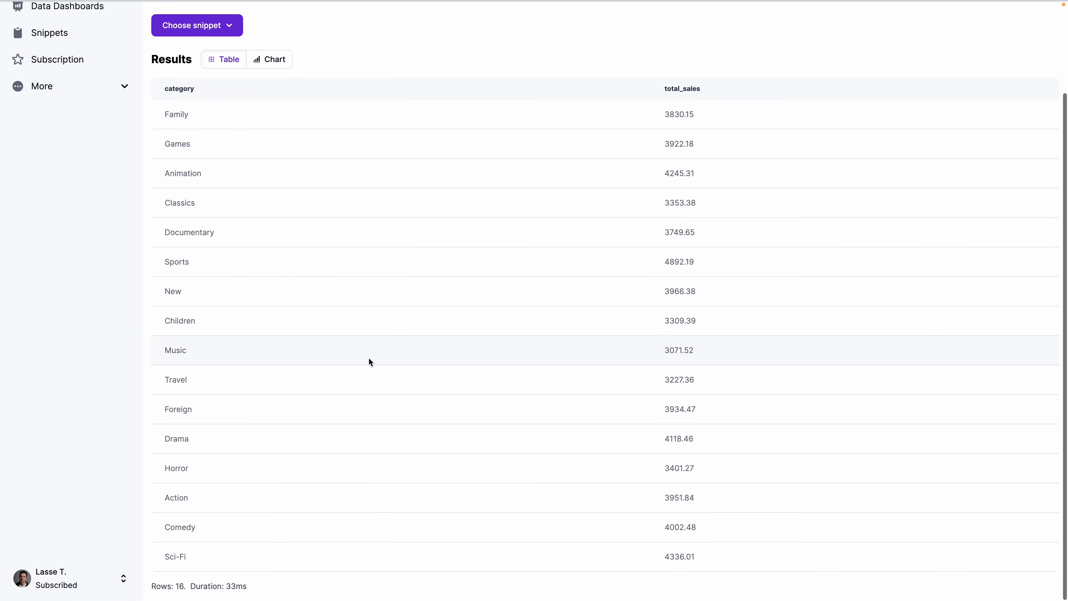
pyautogui.scroll(3, 370, 362)
pyautogui.scroll(-1, 375, 295)
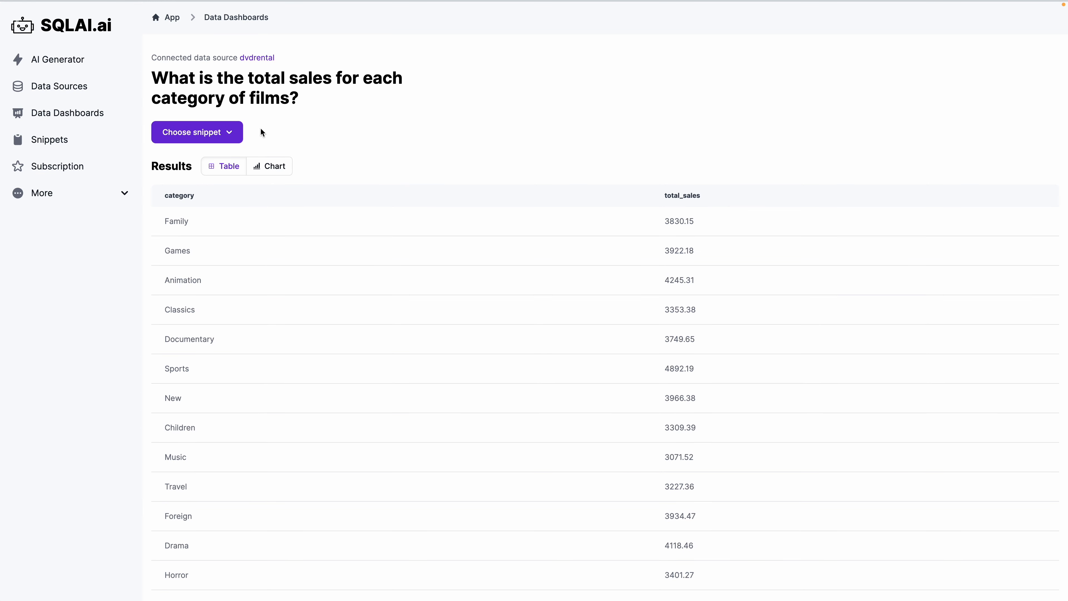
pyautogui.click(233, 137)
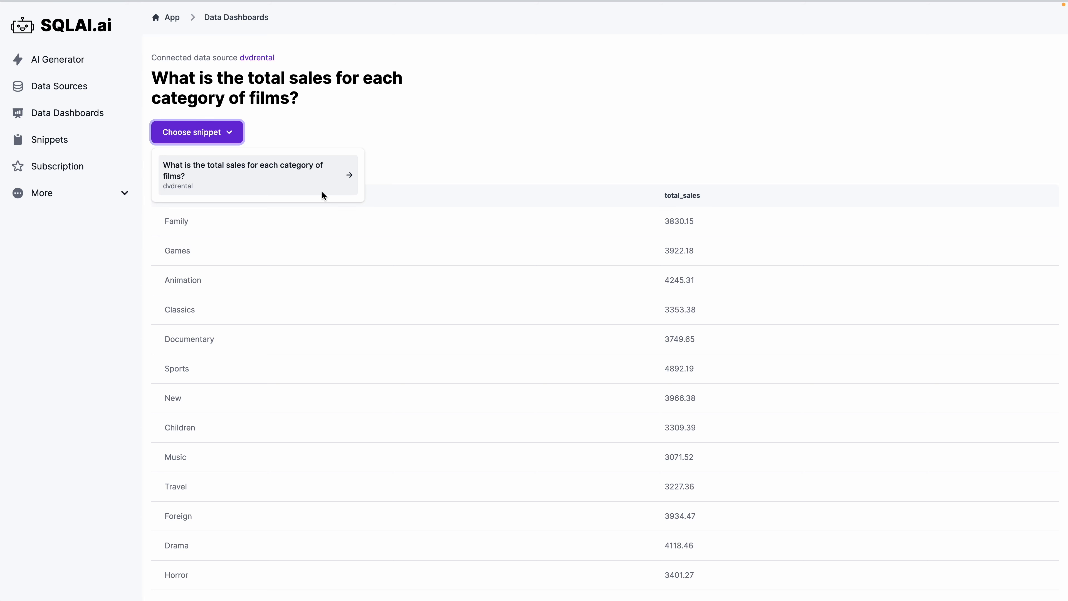
pyautogui.click(356, 126)
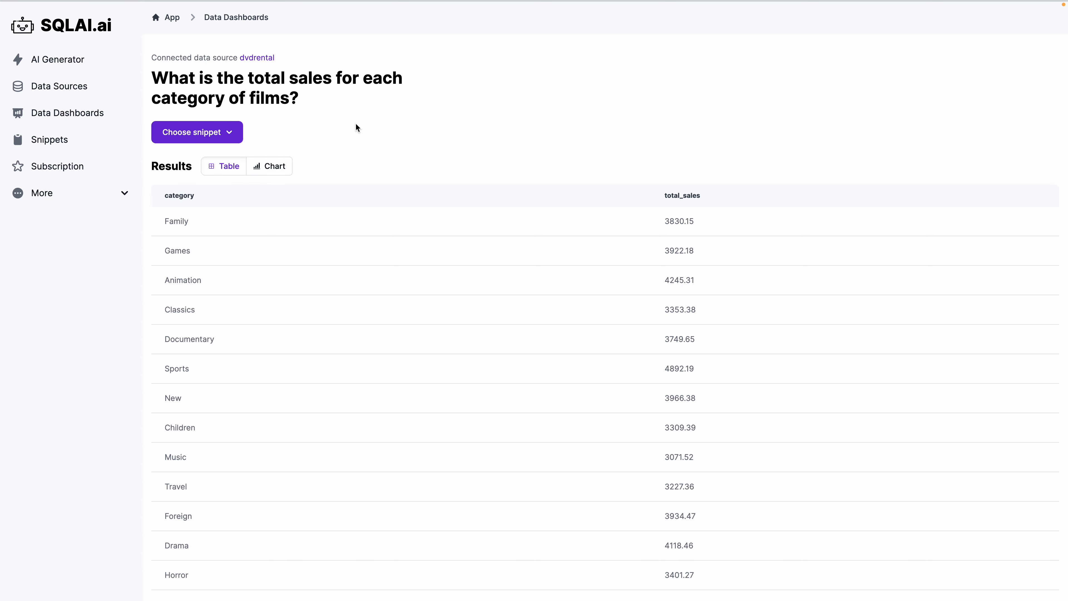
# Return to the AI Generator and review the film category sales instruction and its generated SQL statement.
pyautogui.click(96, 64)
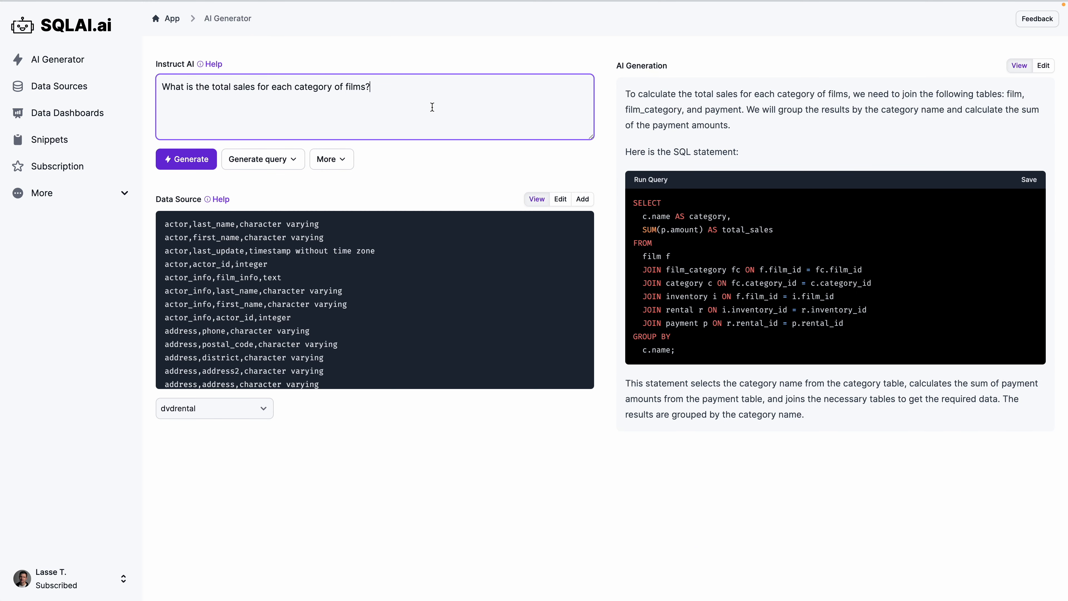
pyautogui.hotkey('ctrl', 'a')
pyautogui.click(432, 107)
pyautogui.moveTo(798, 202); pyautogui.dragTo(813, 348)
pyautogui.click(813, 349)
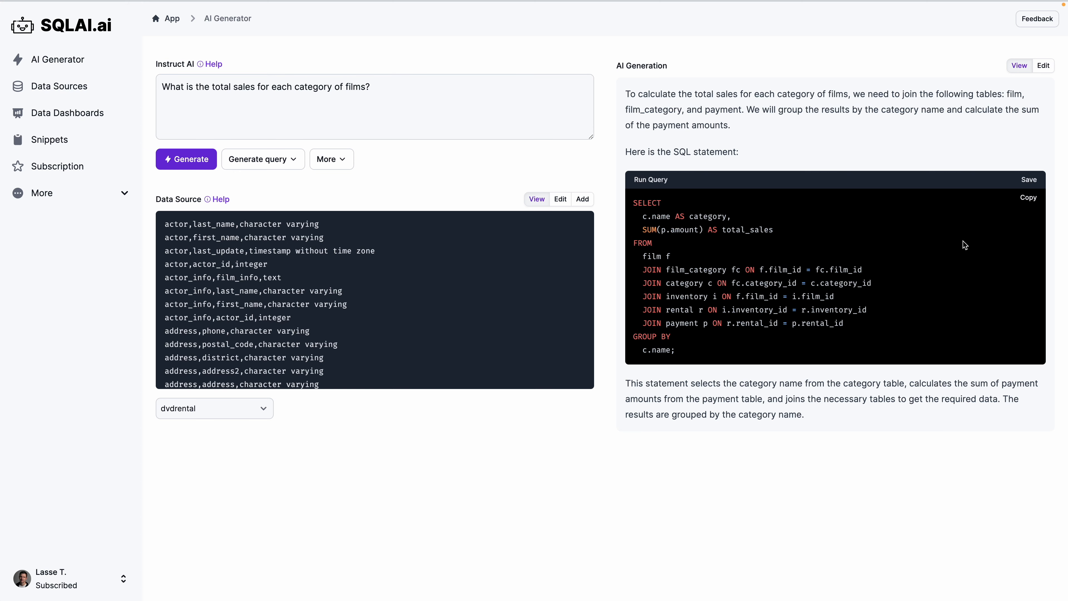